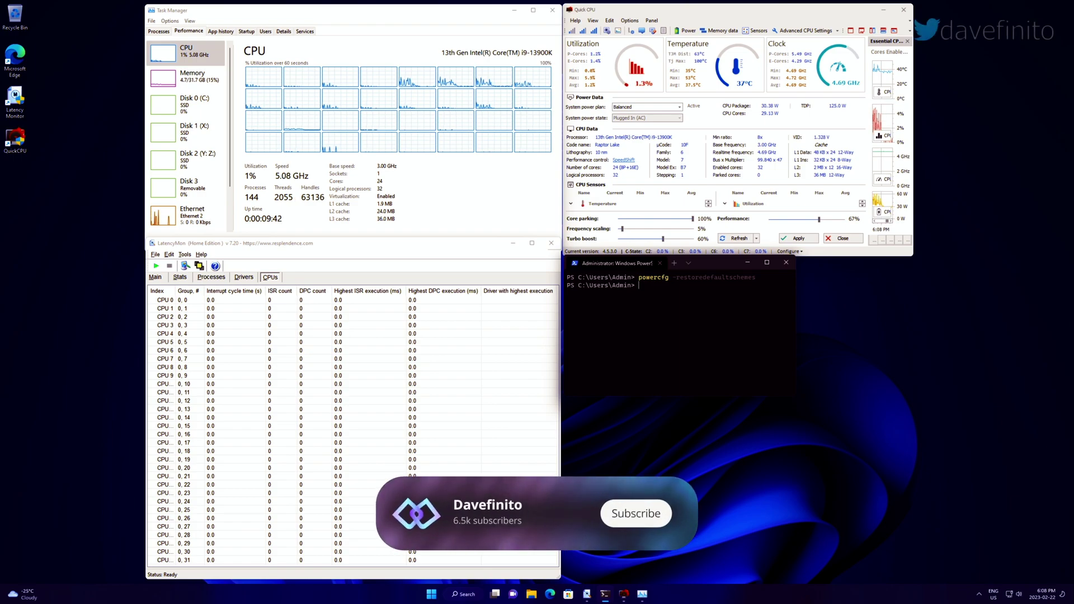
Check the system power plan list, keep Balanced, and start LatencyMon interrupt measurement
left_click(634, 107)
left_click(633, 101)
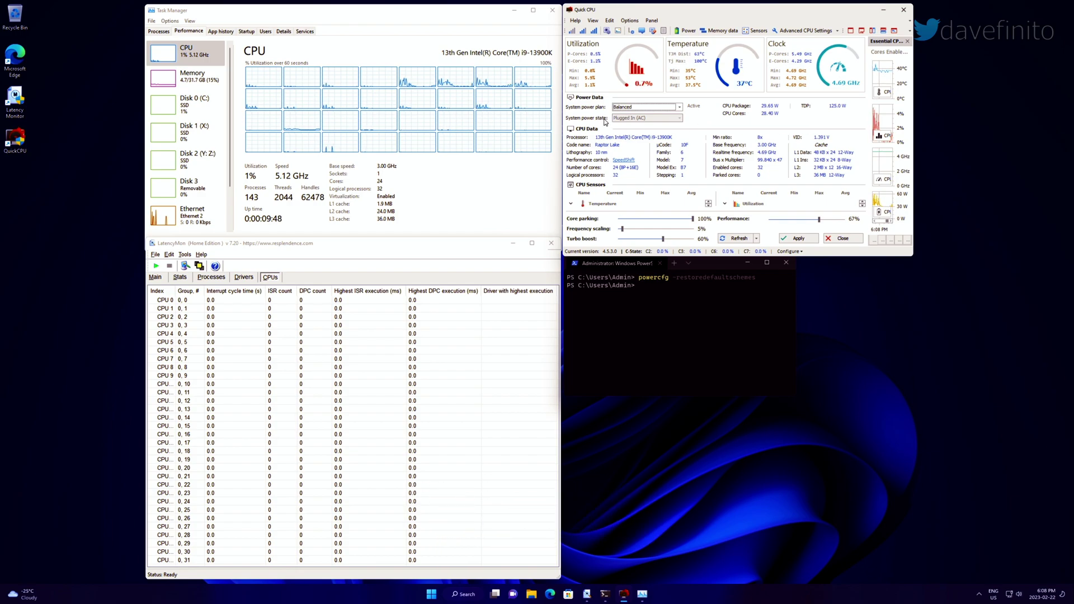
left_click(156, 267)
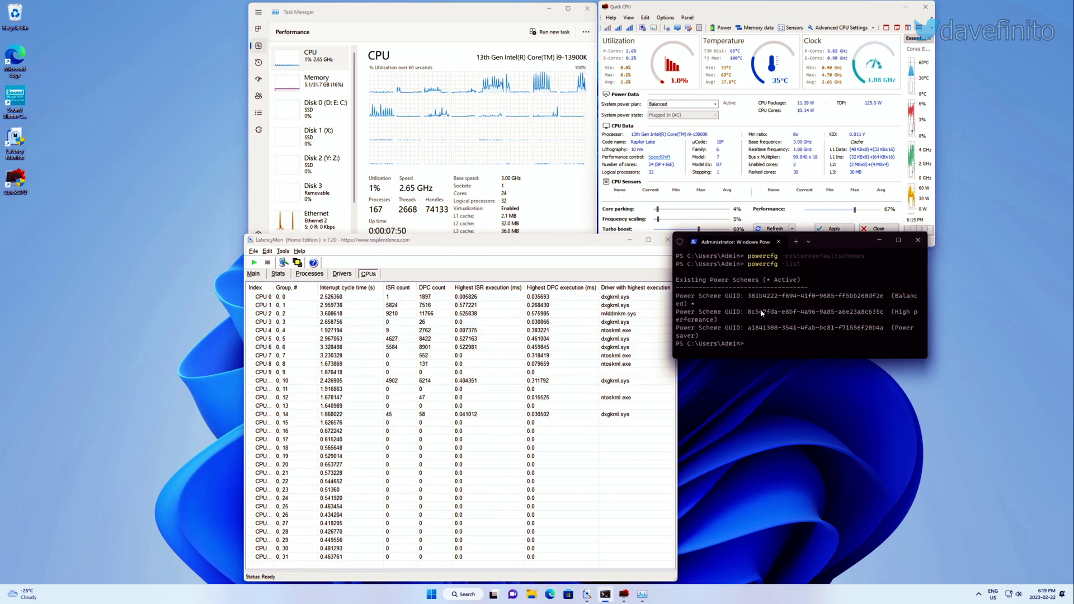
Restart the latency measurement and run powercfg -list to show the imported Balanced scheme
left_click(676, 106)
left_click(499, 259)
left_click(253, 262)
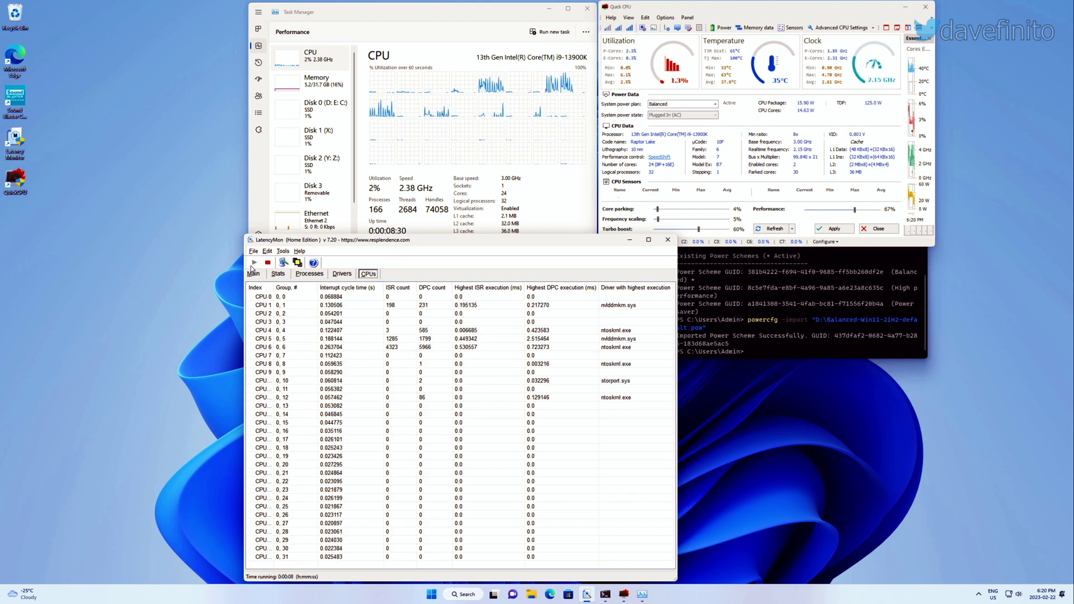
left_click(766, 340)
type("powercfg -list")
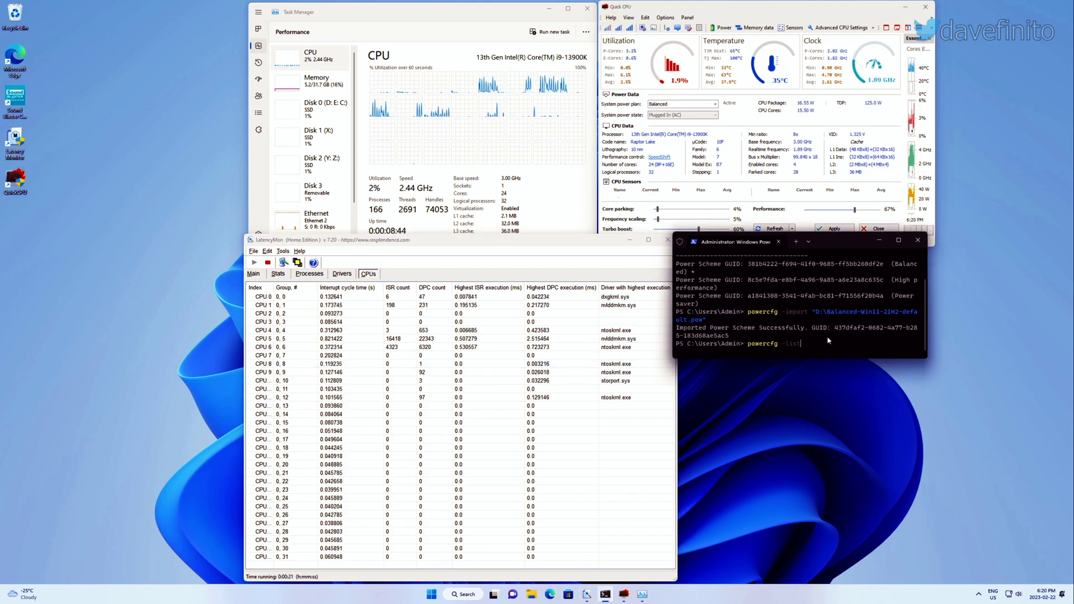
key("Return")
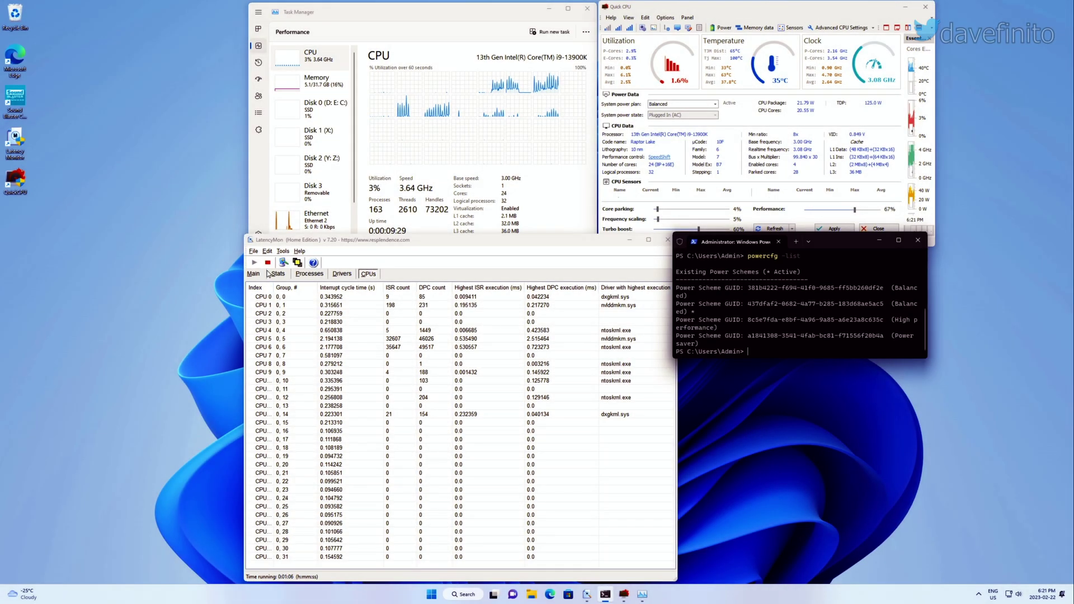
Stop latency monitoring and bring up the Balanced plan's Heterogeneous policy in effect setting for editing
left_click(267, 263)
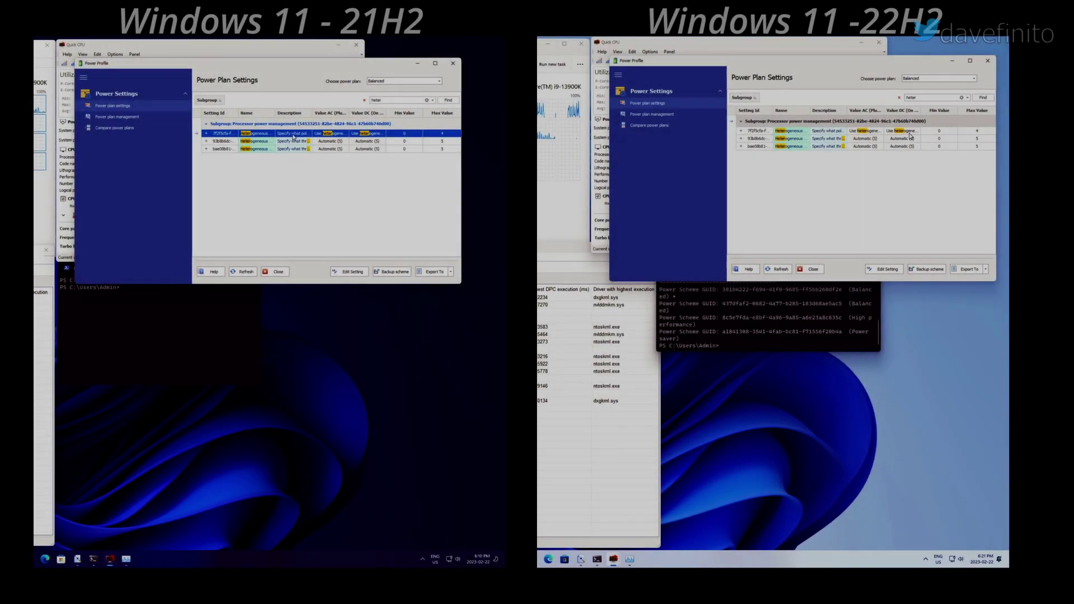
double_click(294, 136)
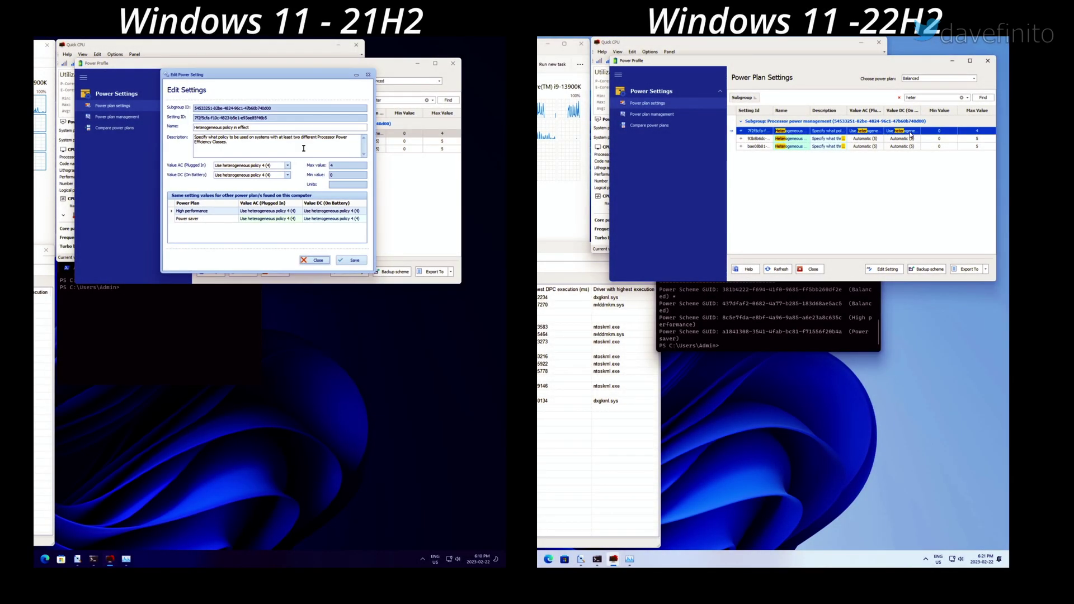
double_click(910, 137)
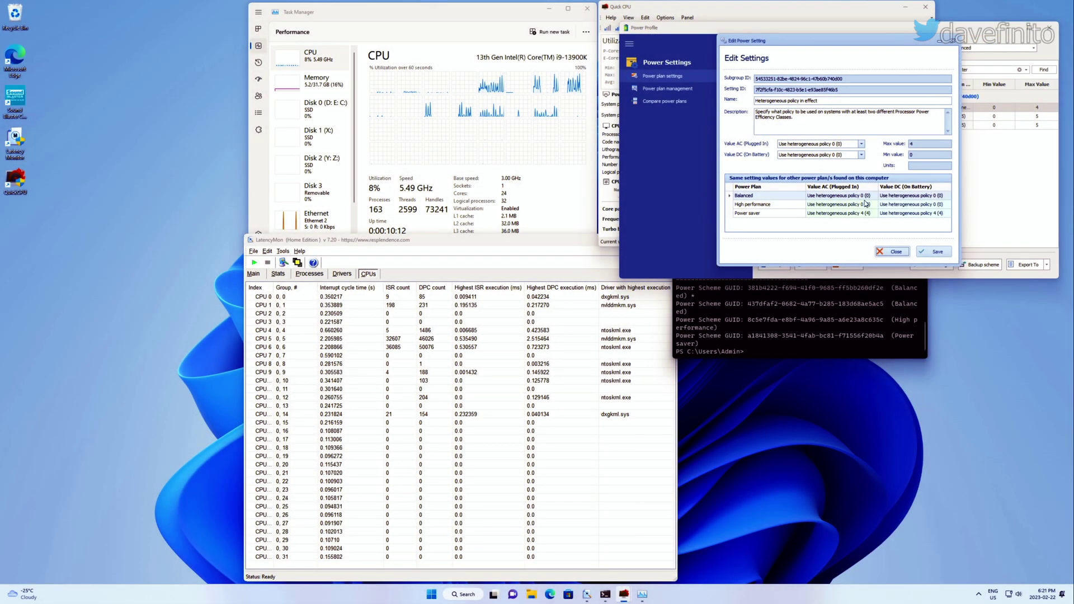
Set both AC and DC values to heterogeneous policy 4 and save the change
left_click(861, 144)
left_click(818, 195)
left_click(860, 155)
left_click(818, 207)
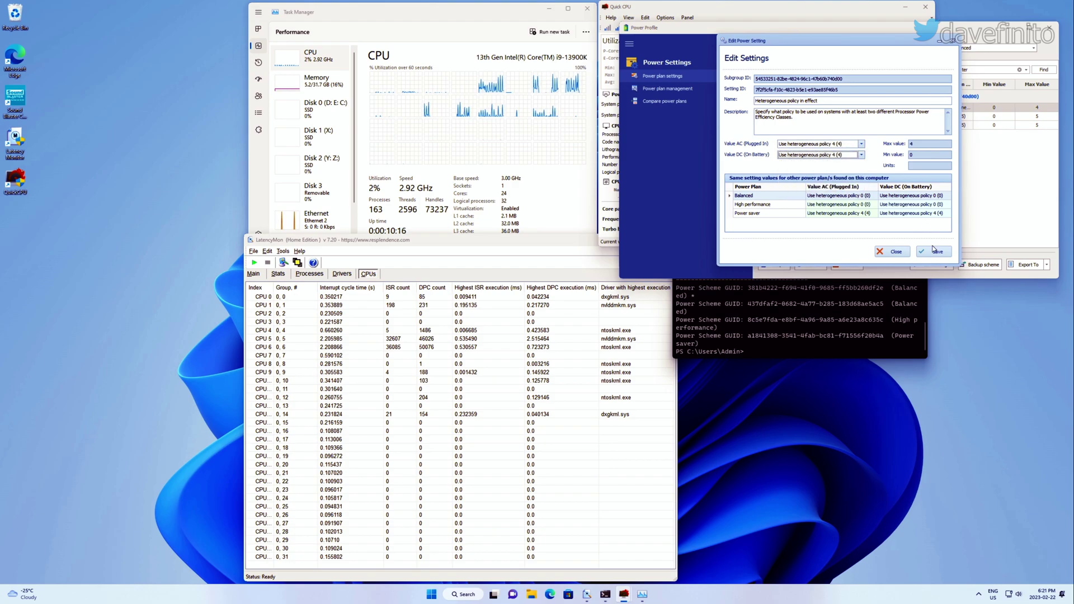
left_click(935, 251)
left_click(910, 203)
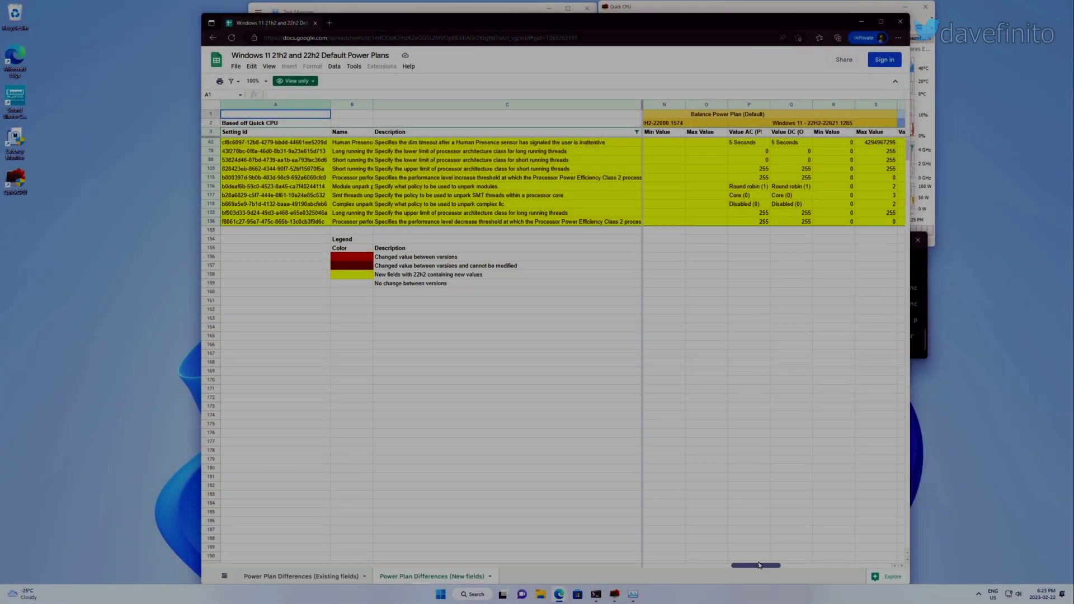
left_click_drag(759, 565, 780, 565)
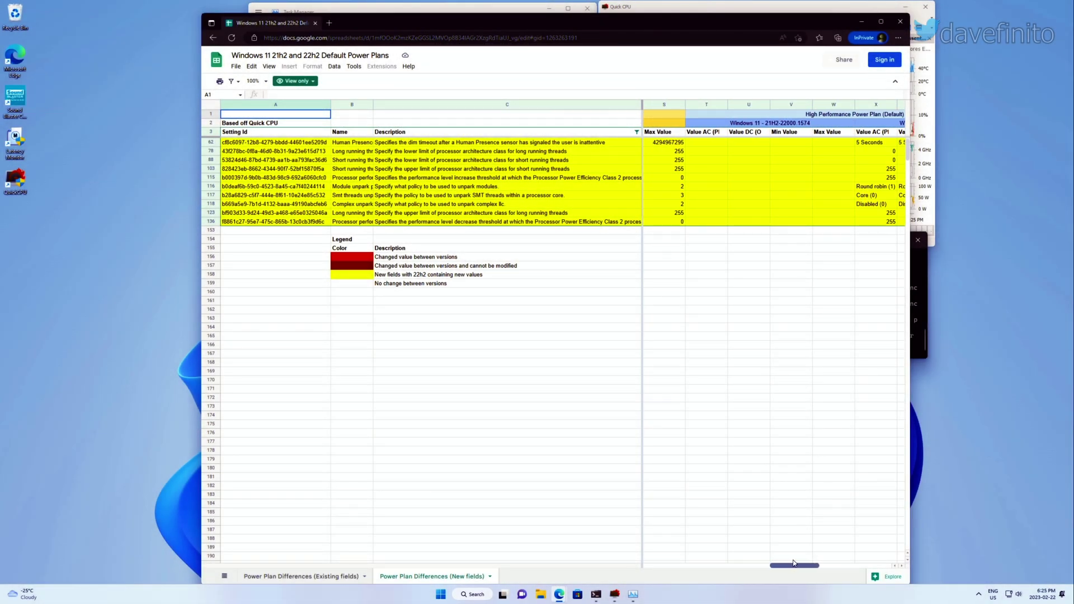
left_click_drag(788, 563, 741, 570)
Switch the comparison spreadsheet to the Power Plan Differences (Existing fields) sheet
key("ctrl+shift+Page_Up")
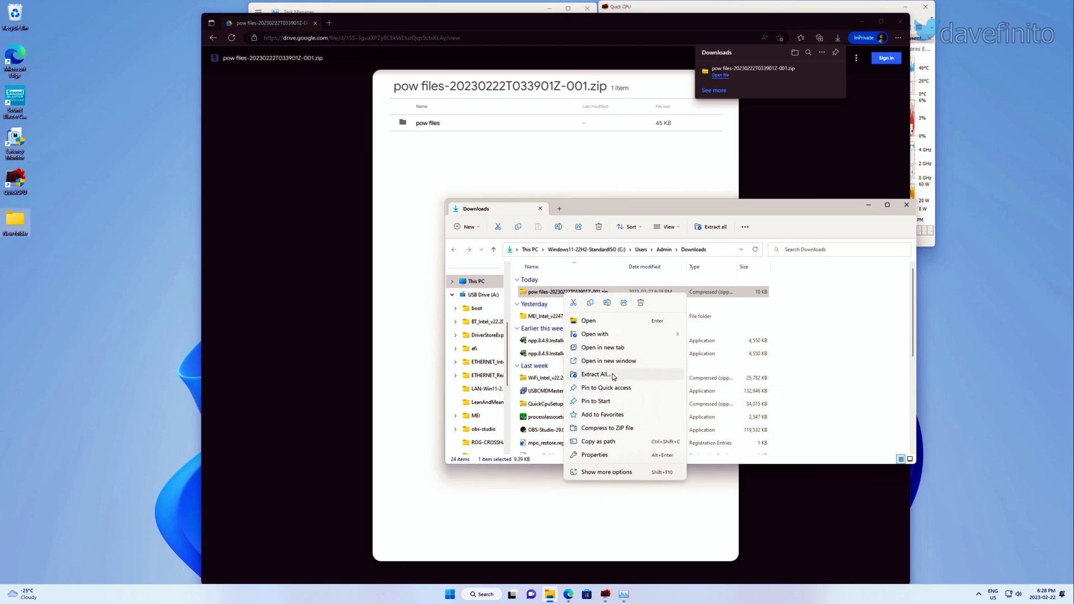
Extract the pow files archive and run powerplan.bat past the SmartScreen warning
left_click(617, 378)
left_click(605, 377)
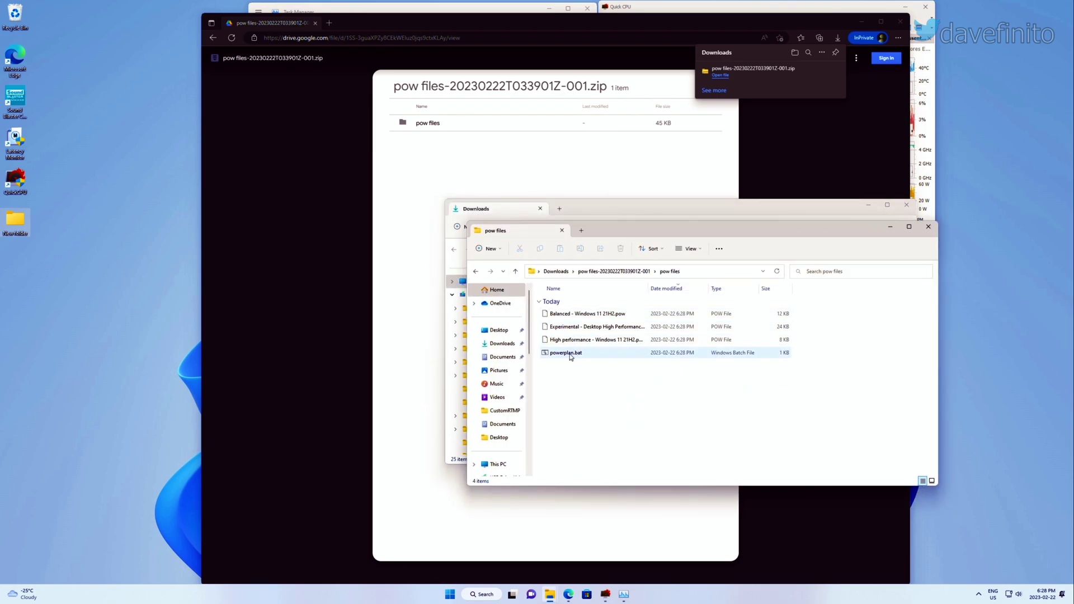
double_click(571, 354)
left_click(446, 234)
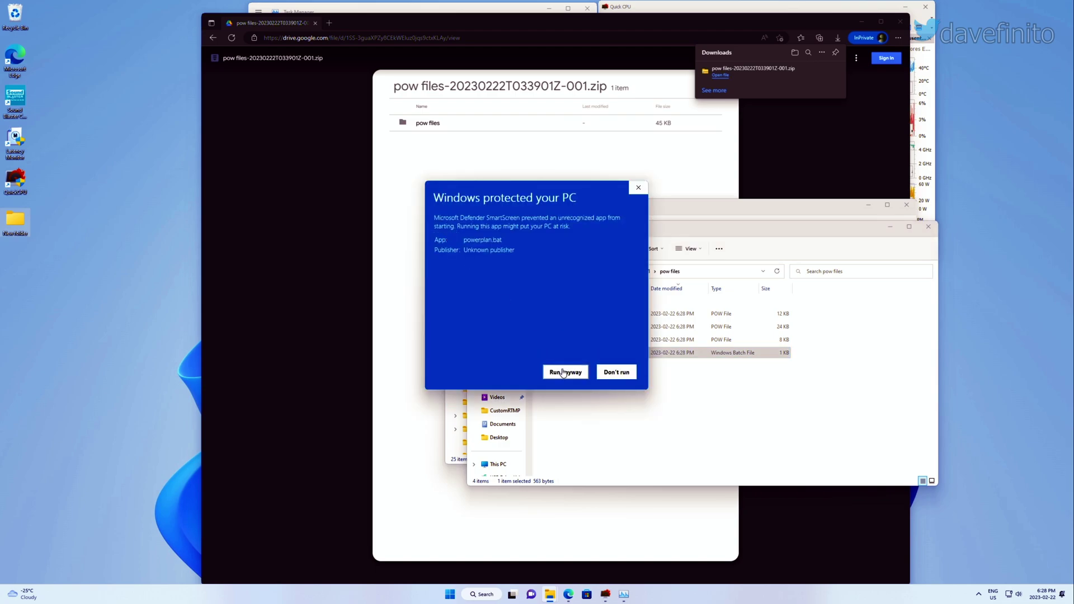
left_click(616, 372)
Close the finished script and reach Power Options via a Windows search for 'power'
key("Return")
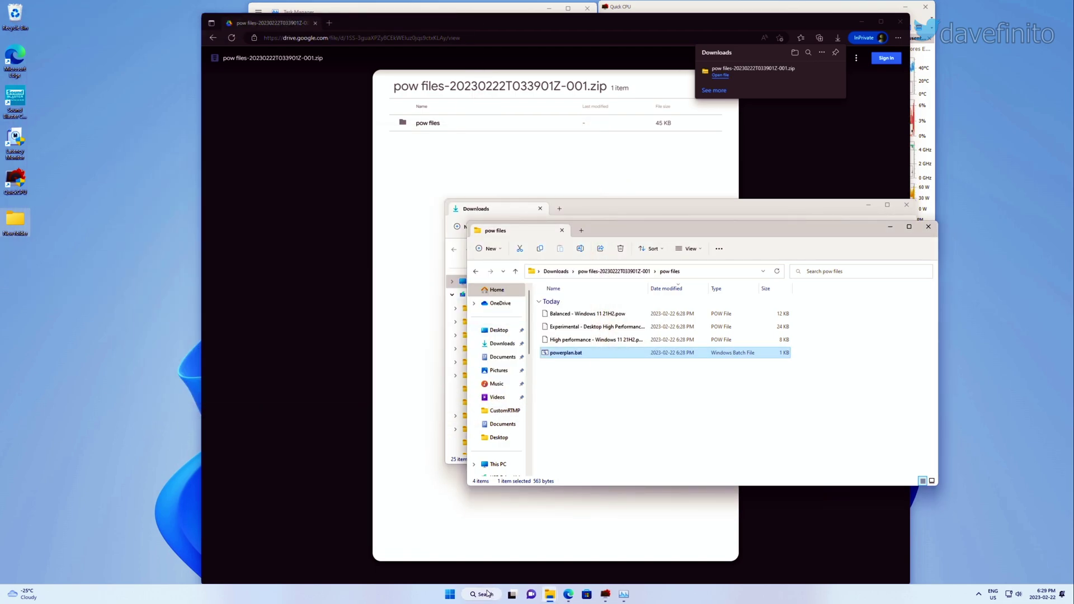
left_click(485, 596)
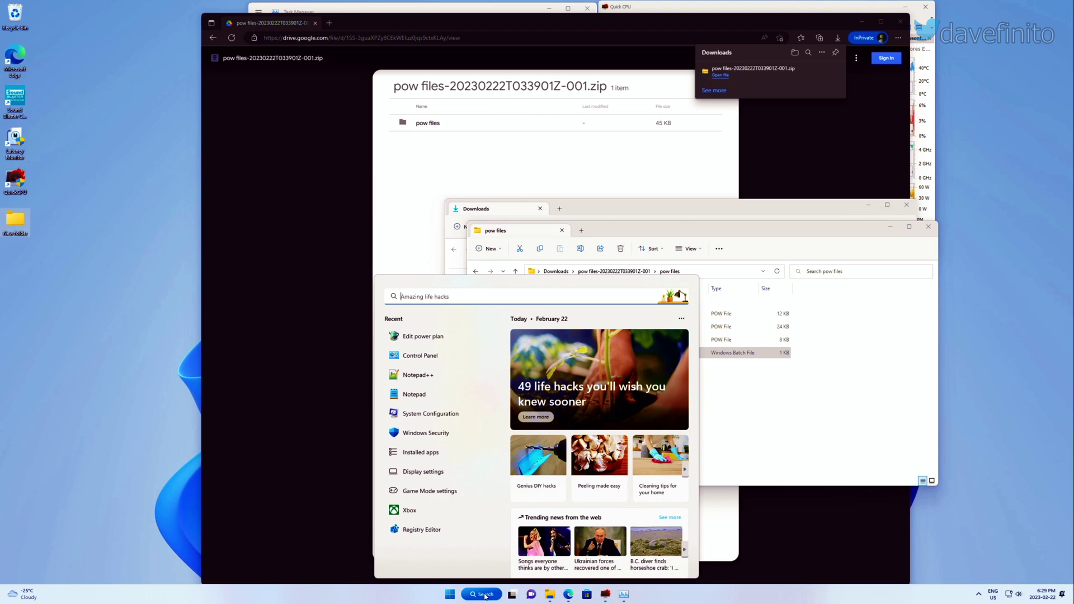
type("power")
left_click(466, 363)
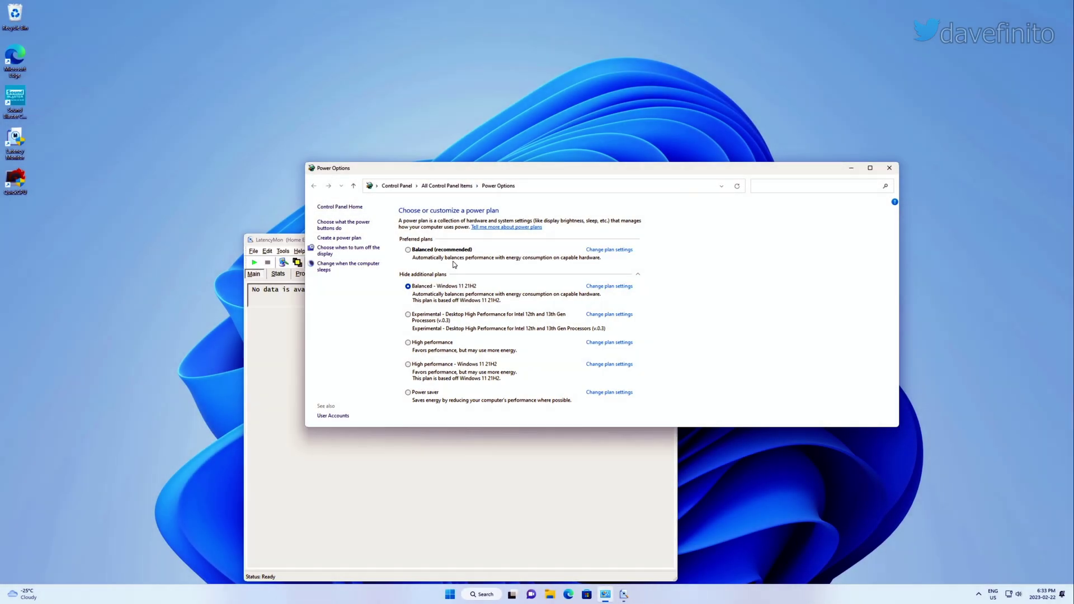
Run a LatencyMon analysis under the Balanced 21H2 plan and stop it once results appear
left_click(254, 263)
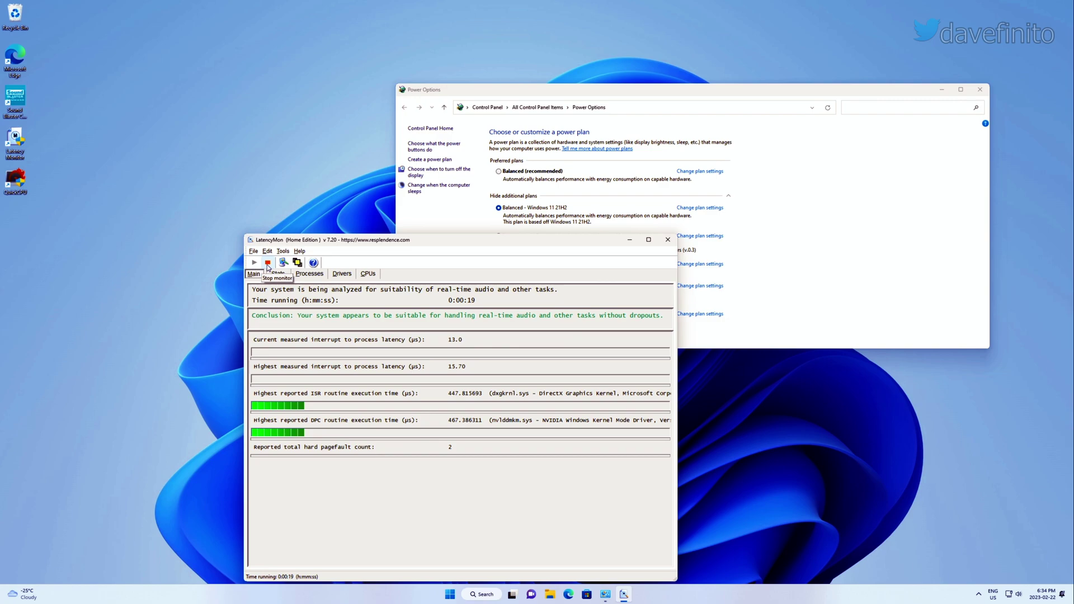
left_click(267, 262)
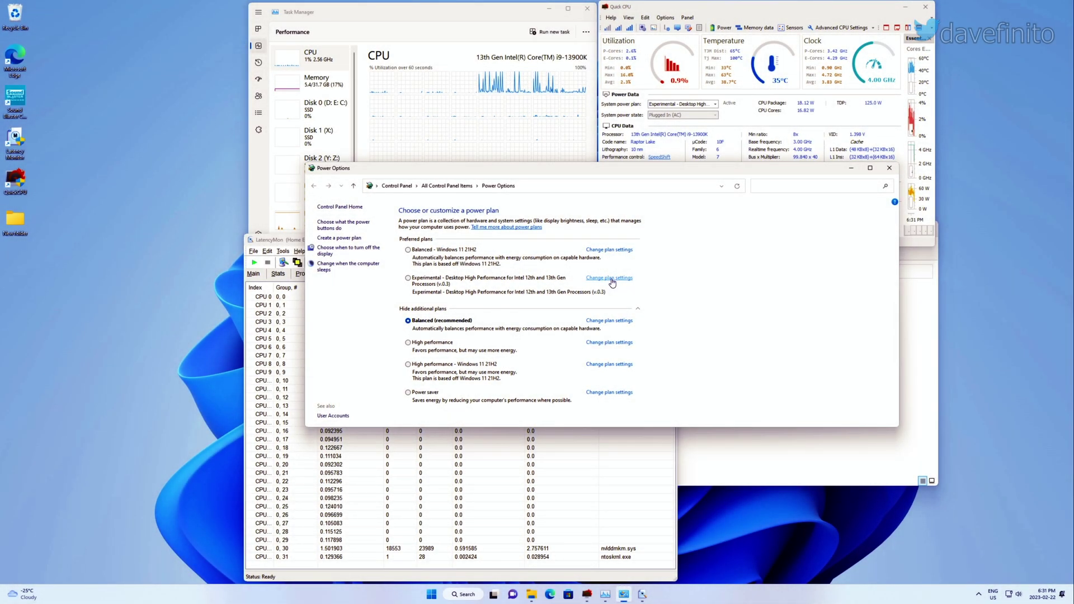
Request deletion of the Experimental - Desktop High Performance plan from its settings page
left_click(610, 279)
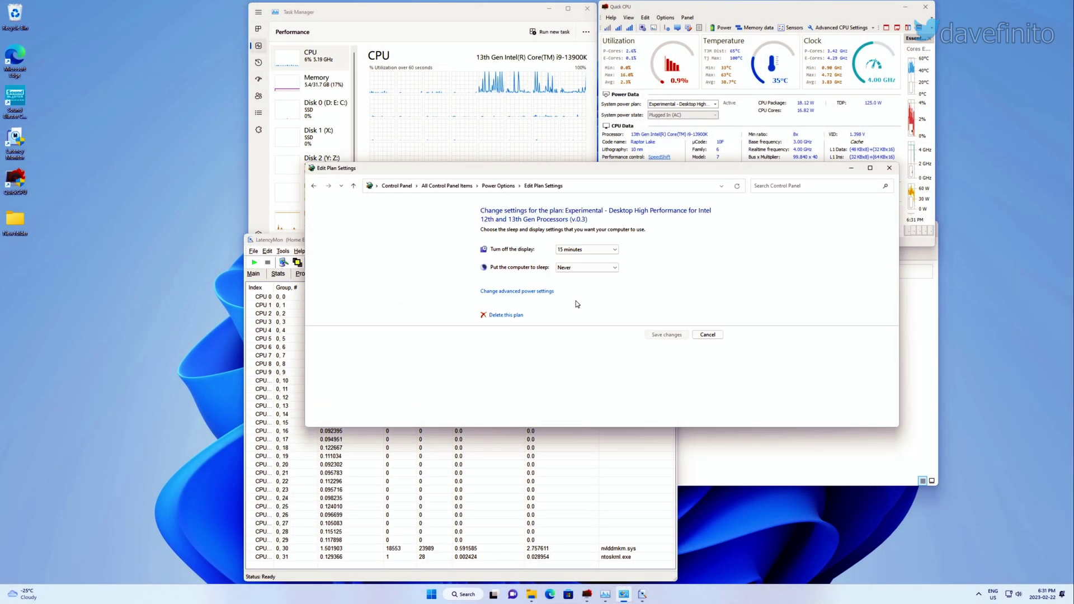
left_click(506, 315)
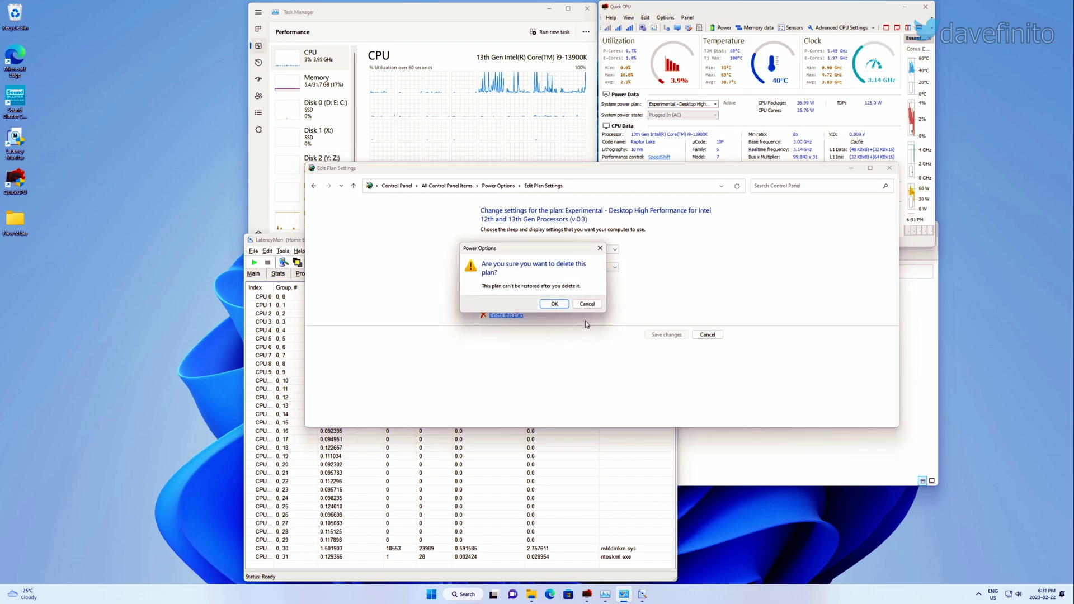